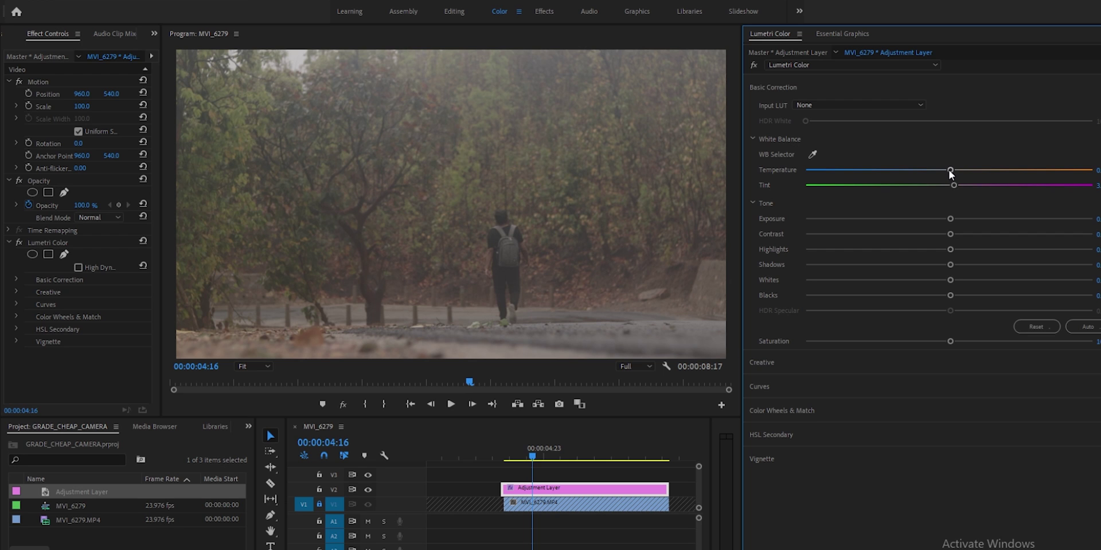
Step: Warm the temperature, brighten the exposure a little and pull the whites down slightly in Basic Correction
drag(940, 170, 951, 170)
click(955, 219)
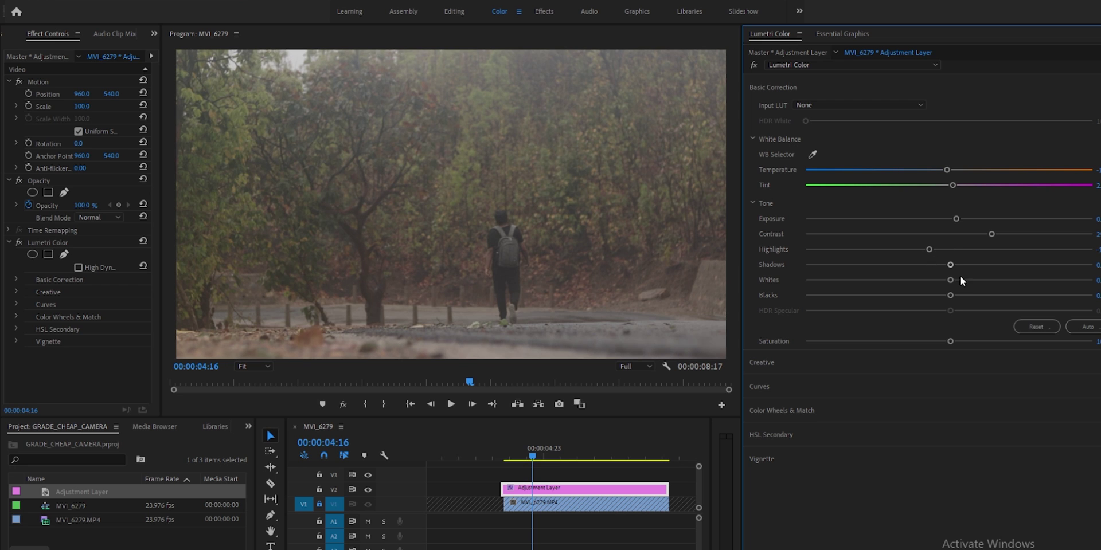
click(942, 279)
click(768, 363)
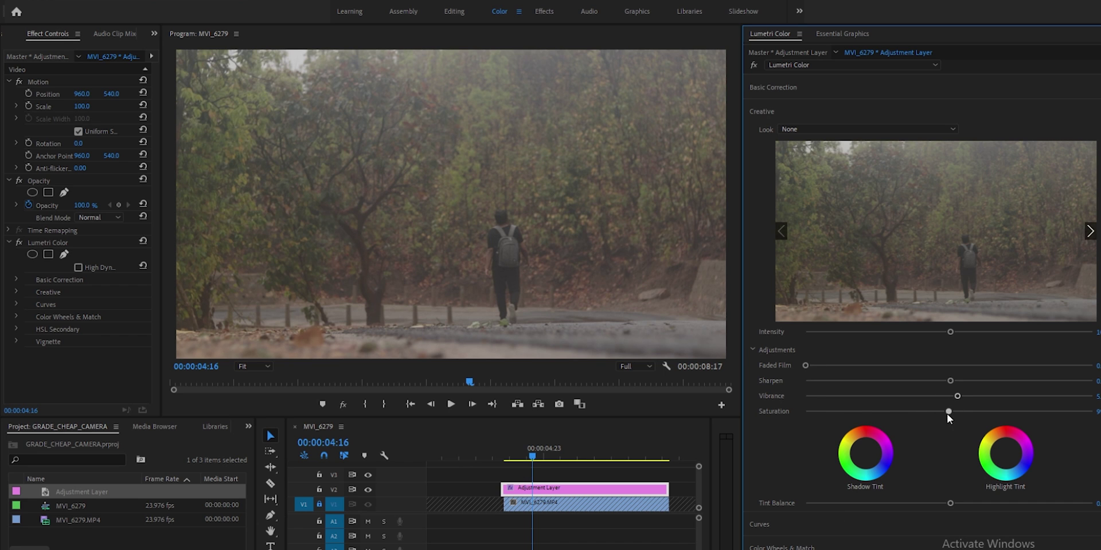
Step: Collapse Creative and add a midtone point on the RGB curve, pulling the shadows down into an S
click(768, 111)
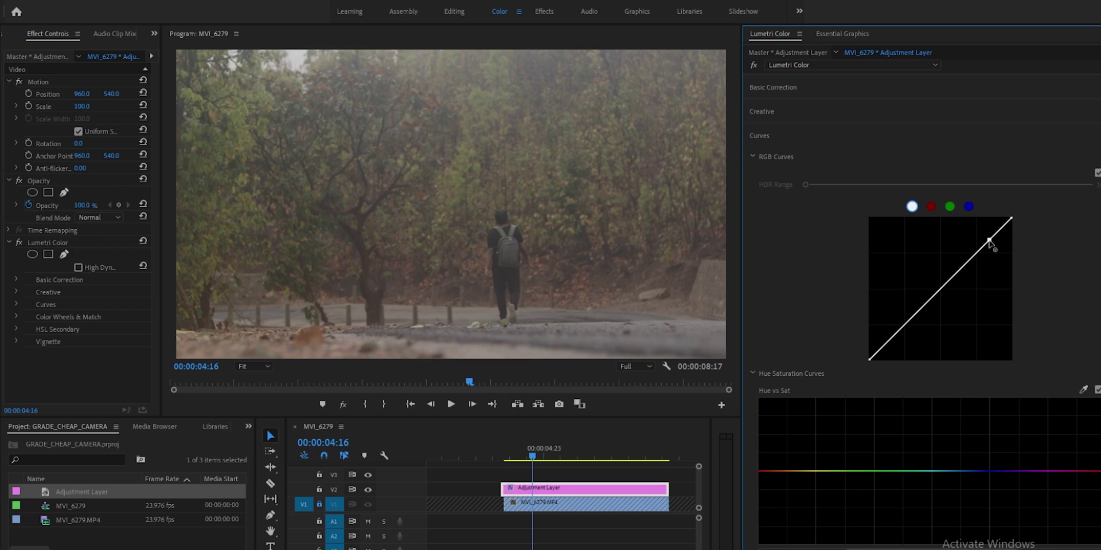
click(929, 300)
drag(929, 301, 898, 342)
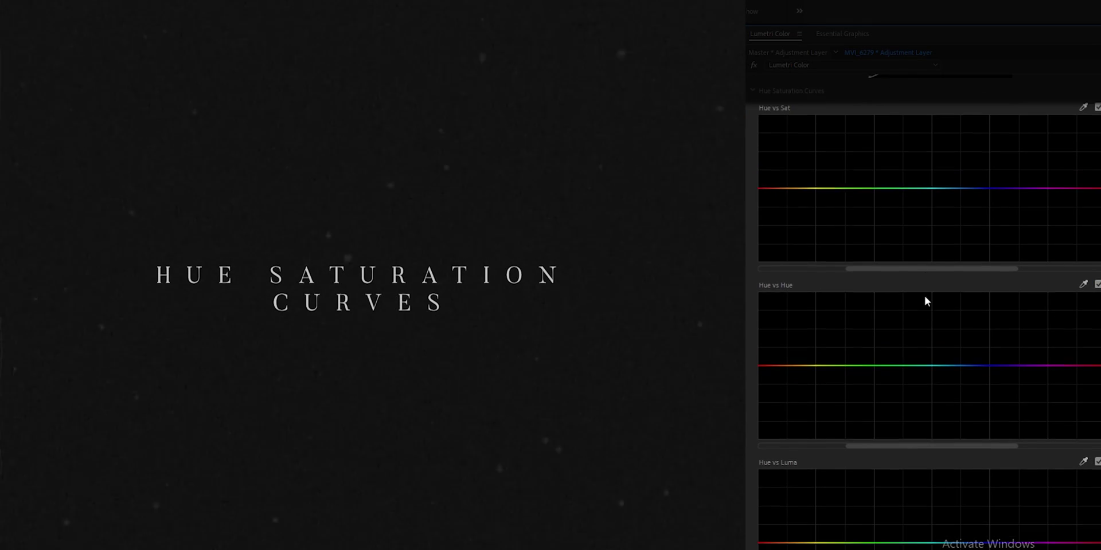
Step: Try a saturation boost on Hue vs Sat, reset it flat, then pull the greens down
scroll(912, 298, up, 2)
scroll(913, 292, down, 1)
scroll(912, 293, up, 1)
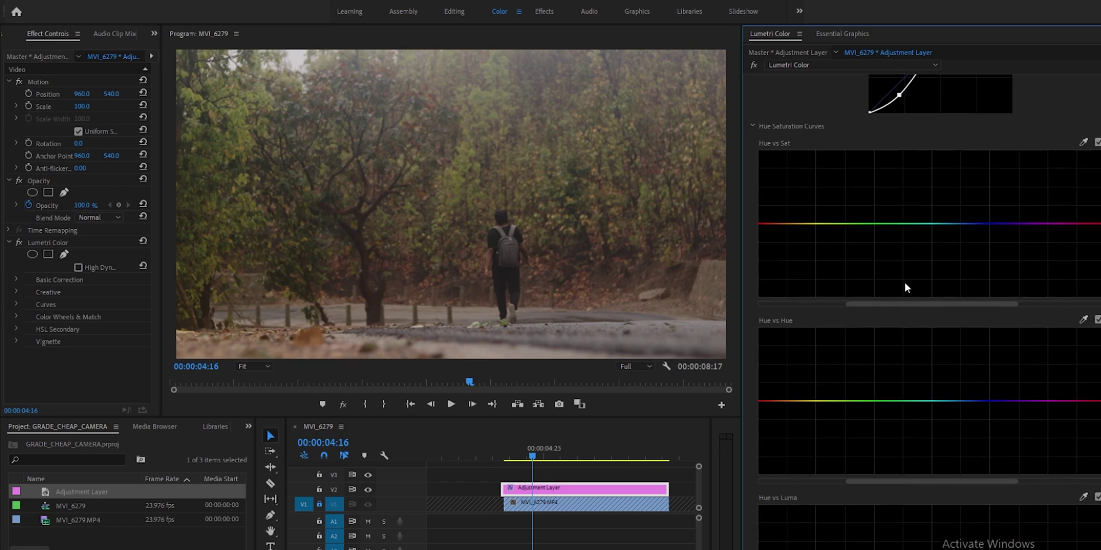
scroll(830, 270, up, 2)
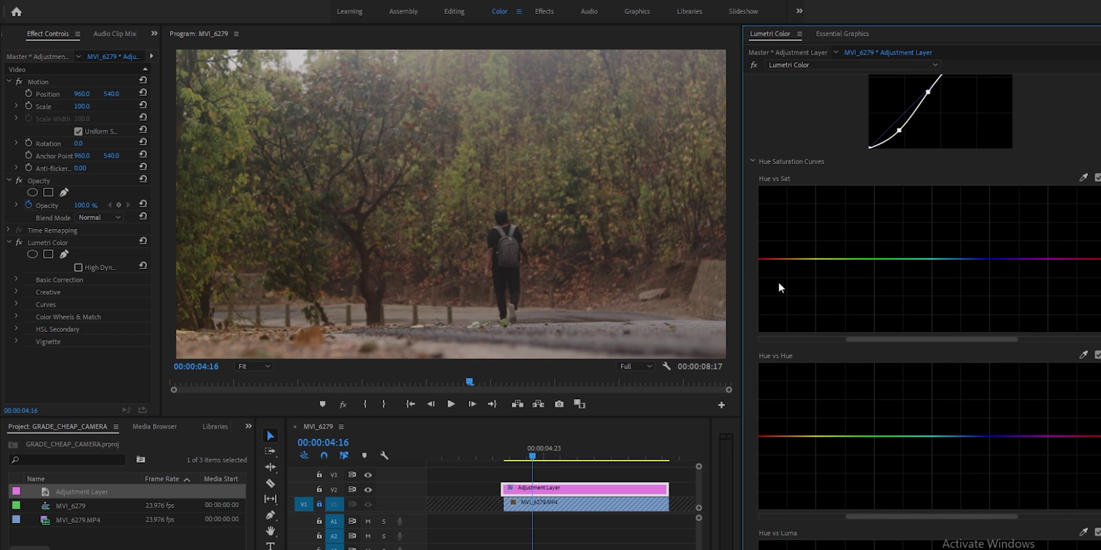
drag(855, 259, 856, 199)
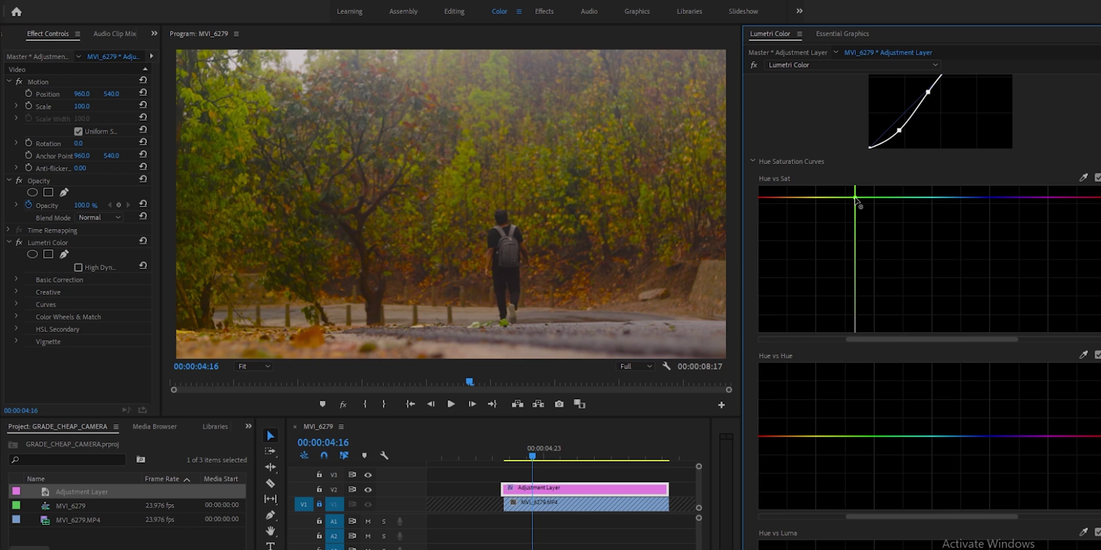
double_click(877, 245)
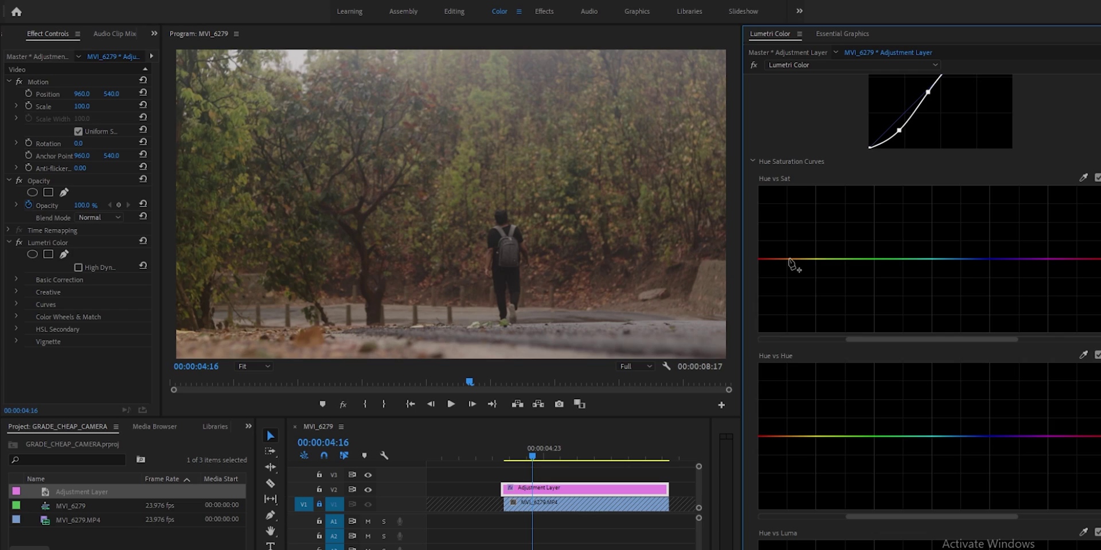
drag(883, 260, 871, 314)
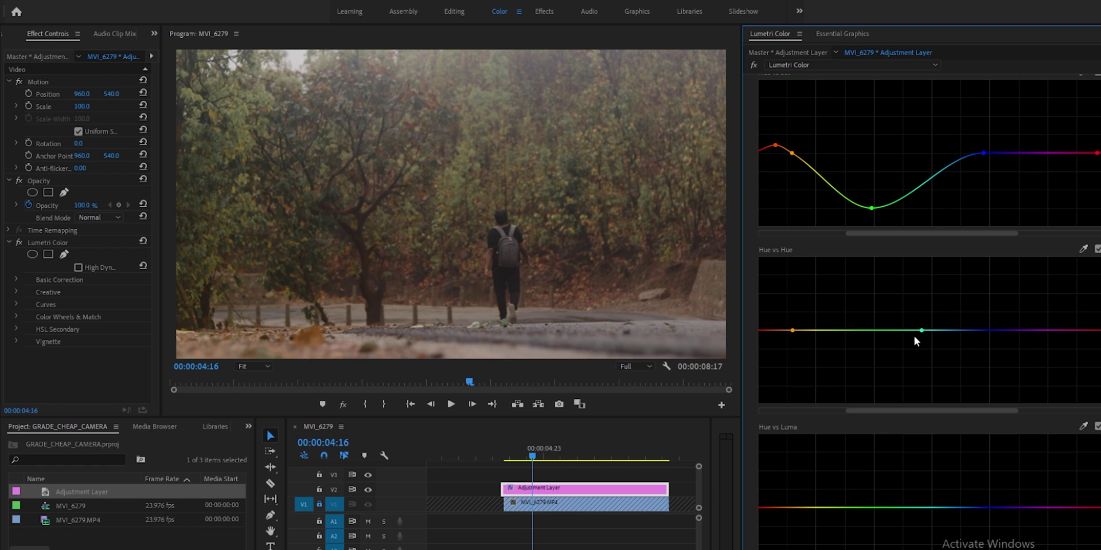
Step: Shift the yellow foliage hue on Hue vs Hue with an extra anchor, then compare with effects bypassed
mouse_move(827, 331)
mouse_down()
mouse_move(823, 380)
mouse_move(824, 301)
mouse_move(824, 350)
mouse_move(821, 316)
mouse_move(822, 340)
mouse_up()
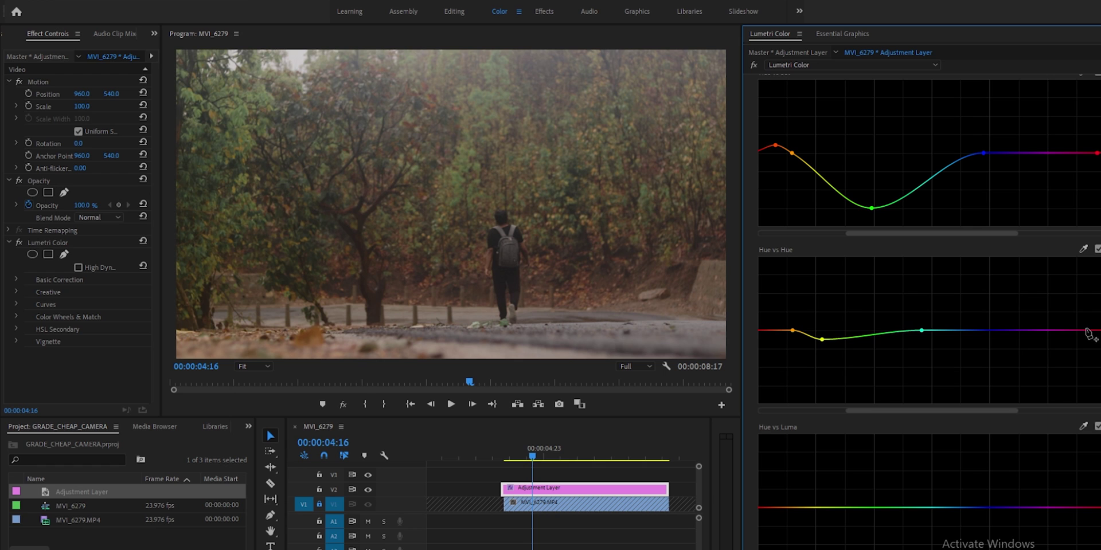
click(777, 330)
click(345, 407)
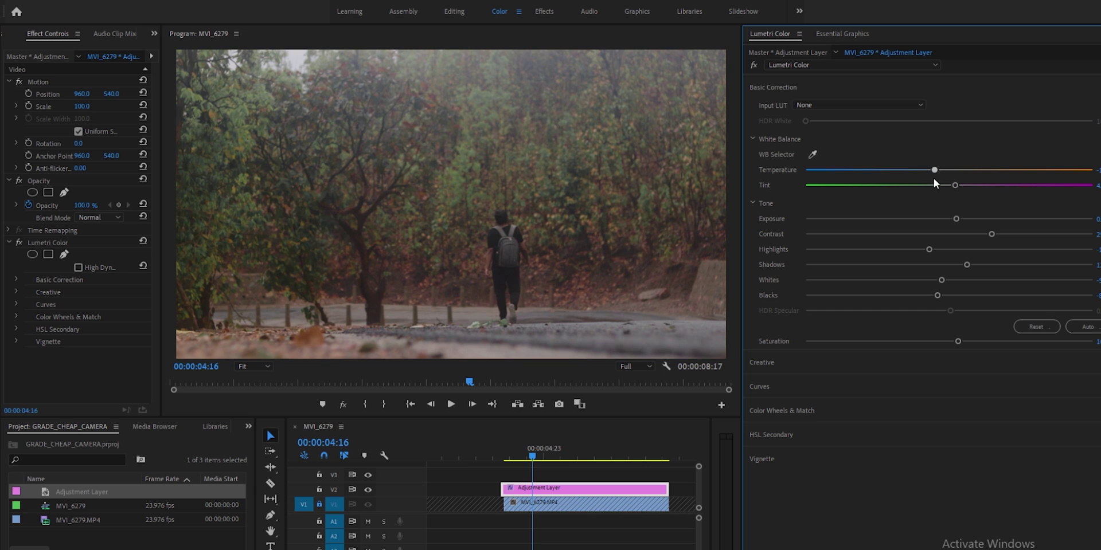
Step: Warm the temperature a touch more and darken yellow-green tones on the Hue vs Luma curve
drag(934, 179, 951, 182)
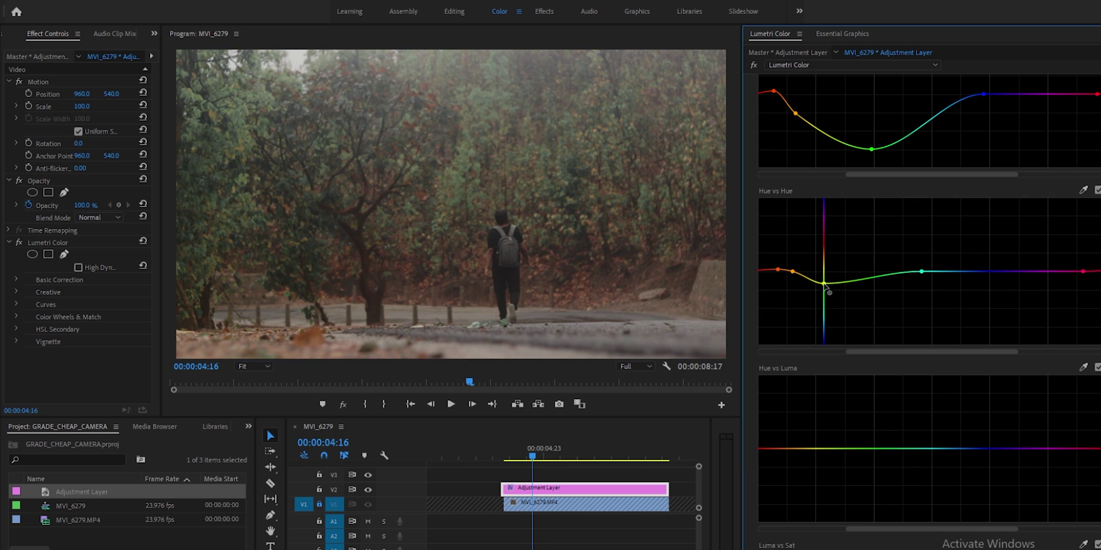
scroll(934, 312, down, 5)
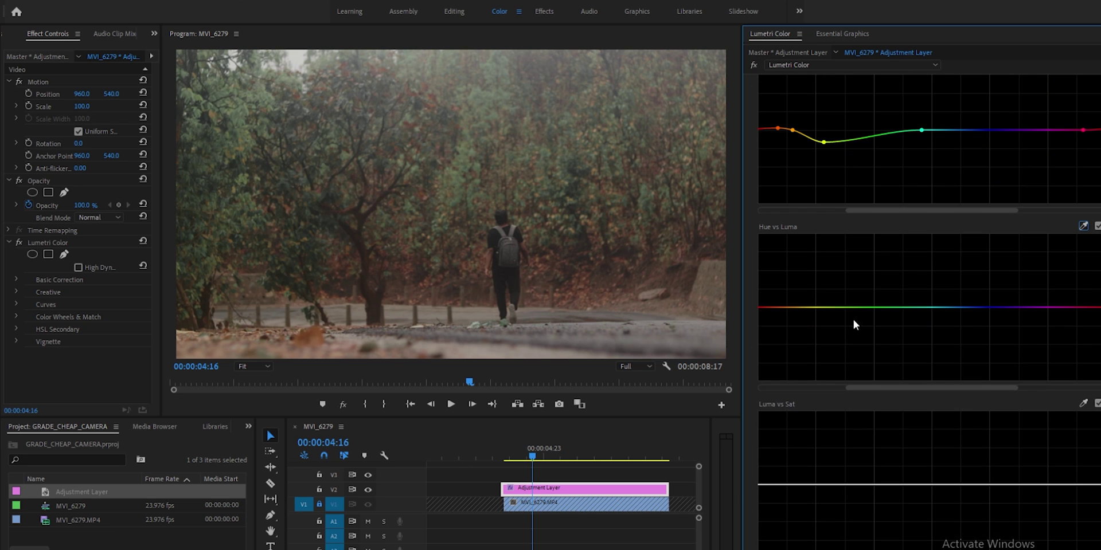
scroll(854, 338, down, 1)
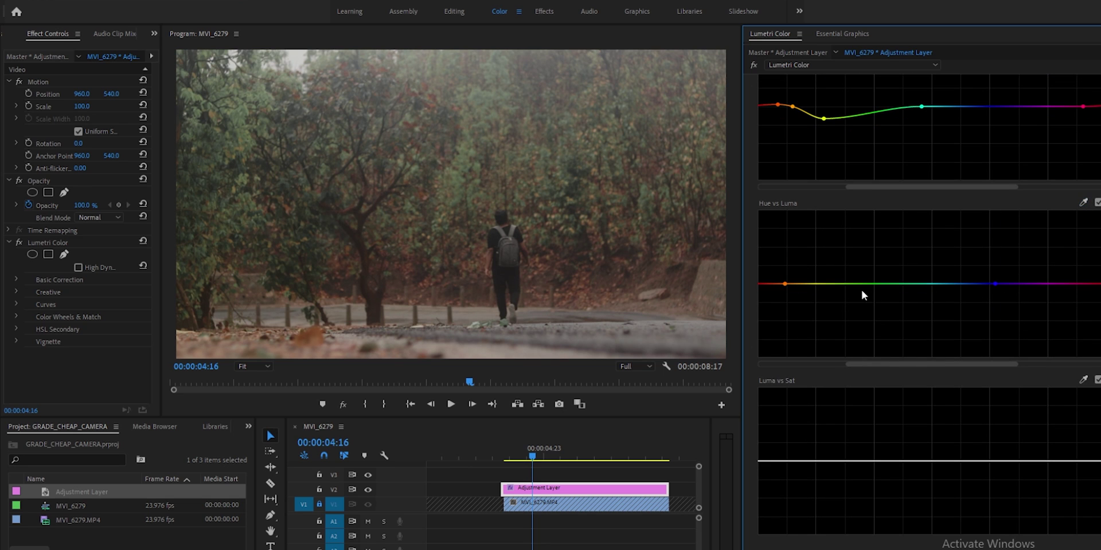
drag(853, 292, 850, 327)
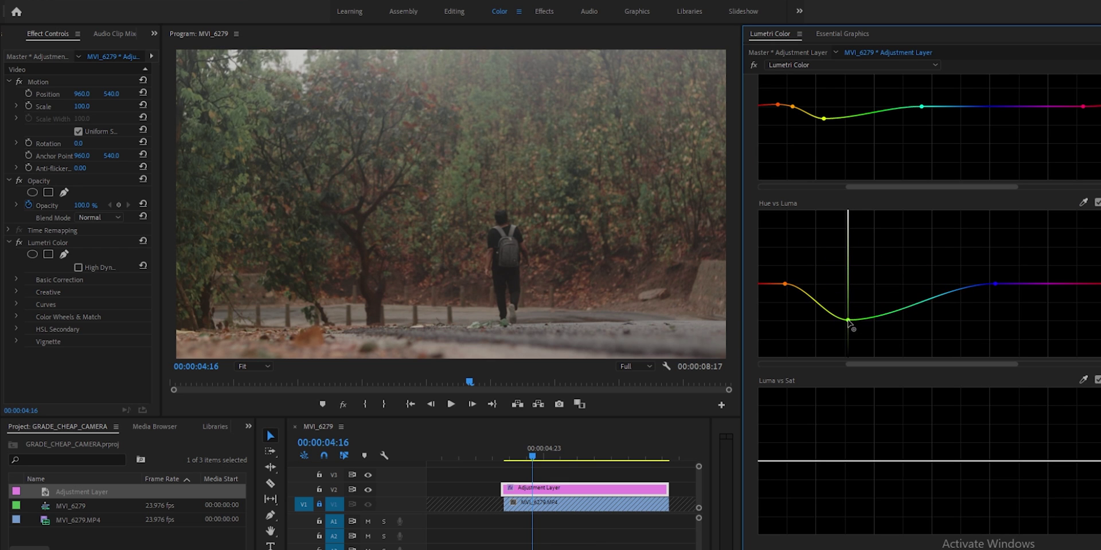
Step: Scroll further down and select the orange point on the Hue vs Sat curve
scroll(833, 352, down, 3)
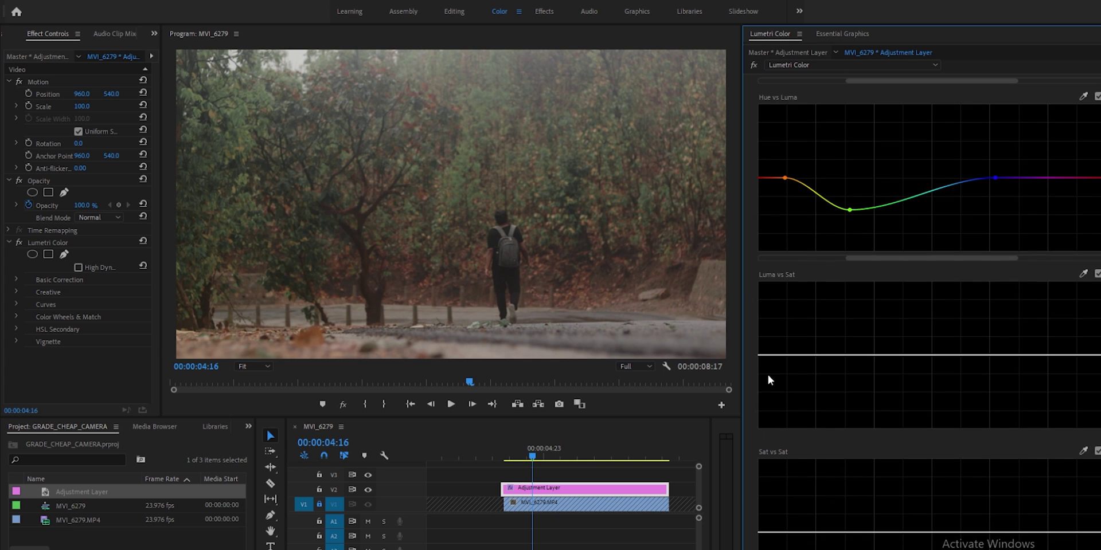
scroll(843, 374, down, 1)
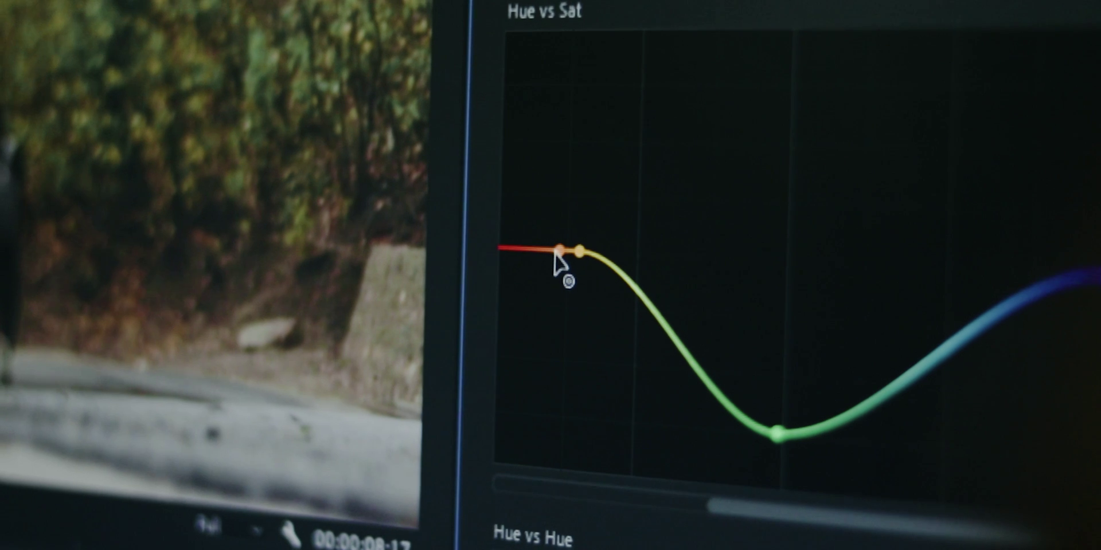
click(560, 249)
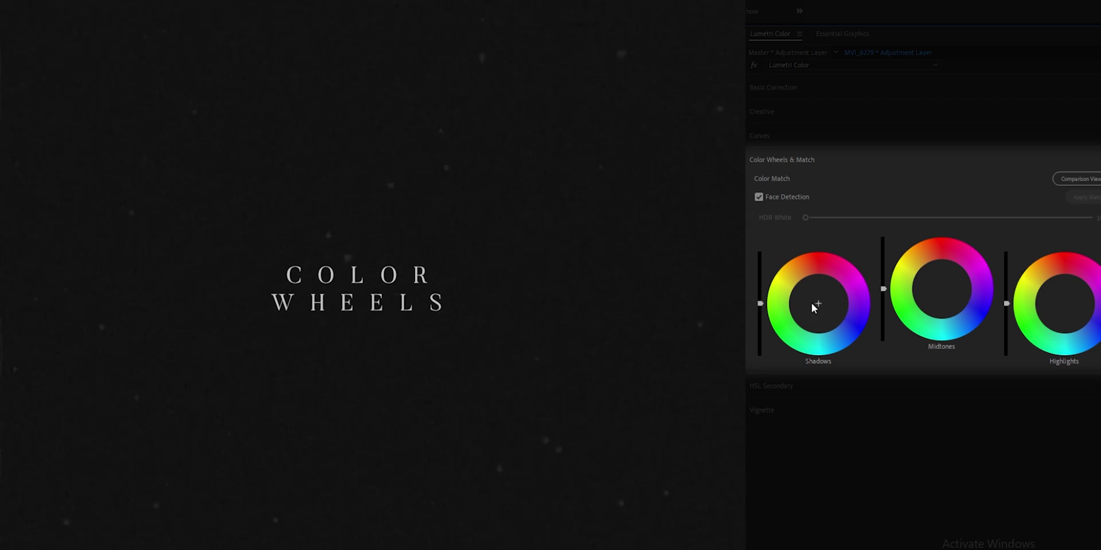
Step: Nudge the Shadows, Midtones and Highlights wheel pucks slightly off centre for a subtle tint
drag(811, 304, 818, 296)
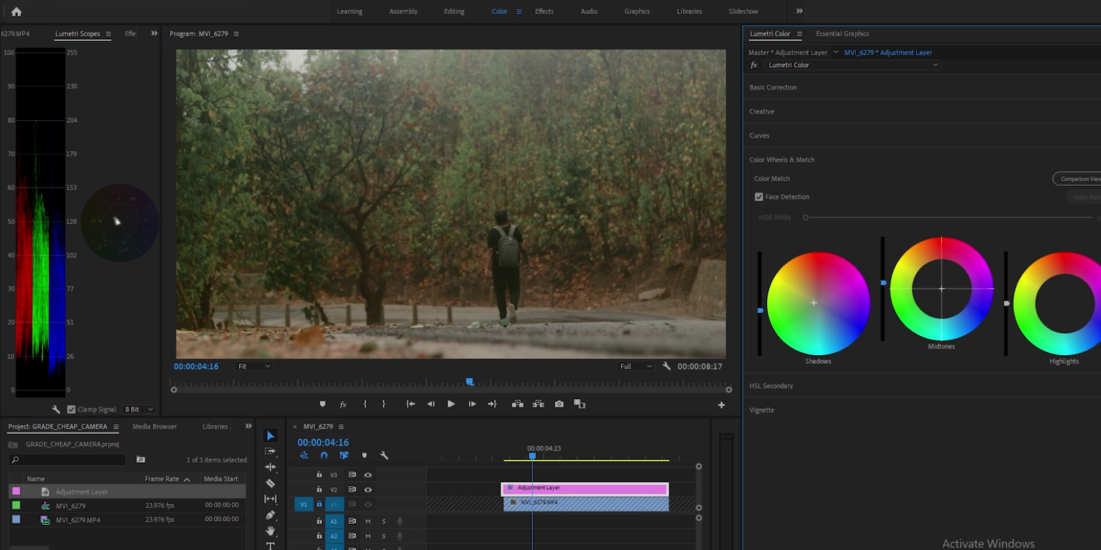
drag(942, 289, 943, 286)
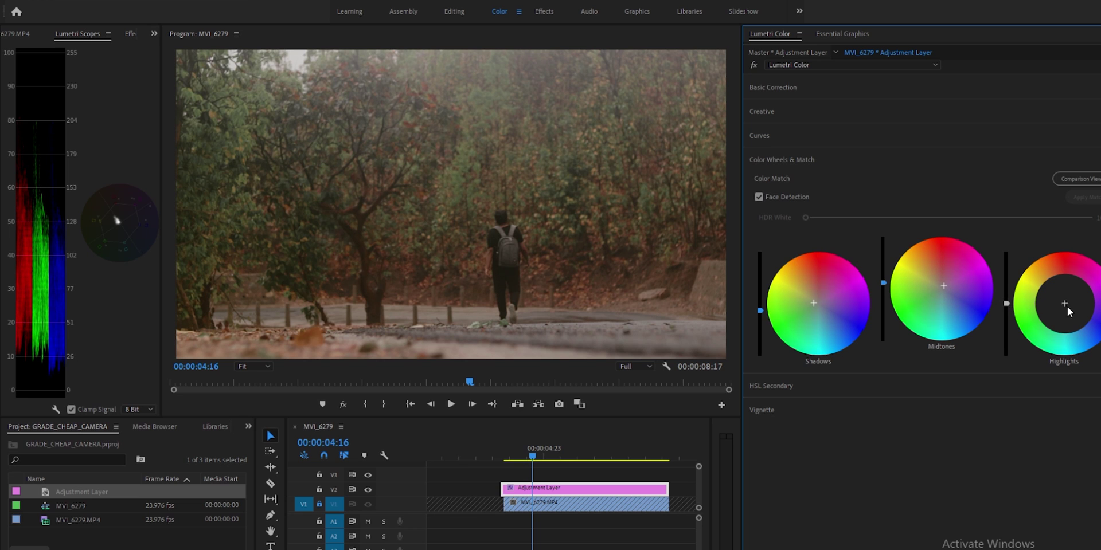
drag(1068, 312, 1066, 308)
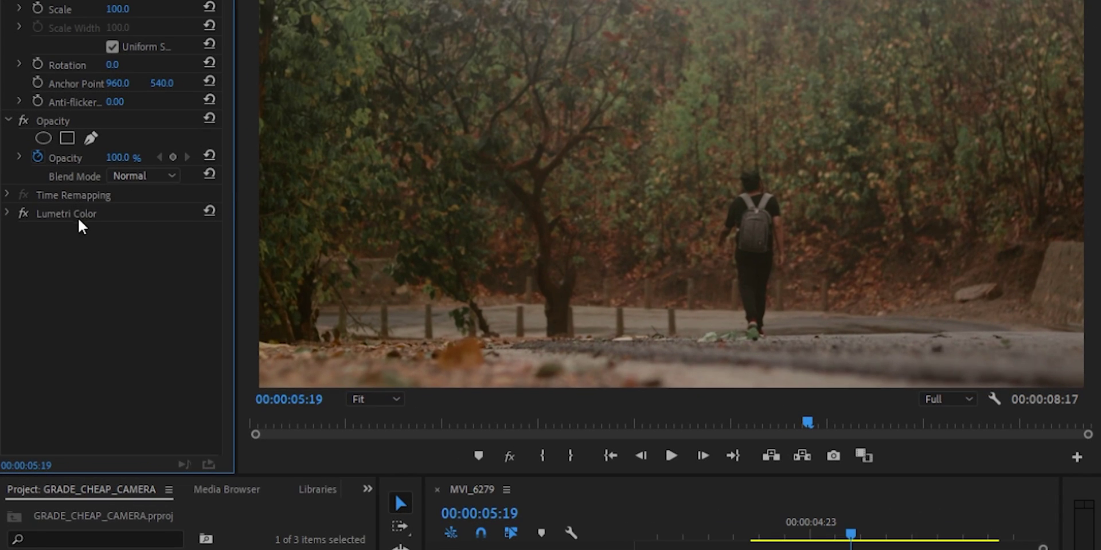
Step: Duplicate the Lumetri Color effect with Ctrl+C / Ctrl+V and reset the copy
click(80, 218)
key(ctrl+c)
key(ctrl+v)
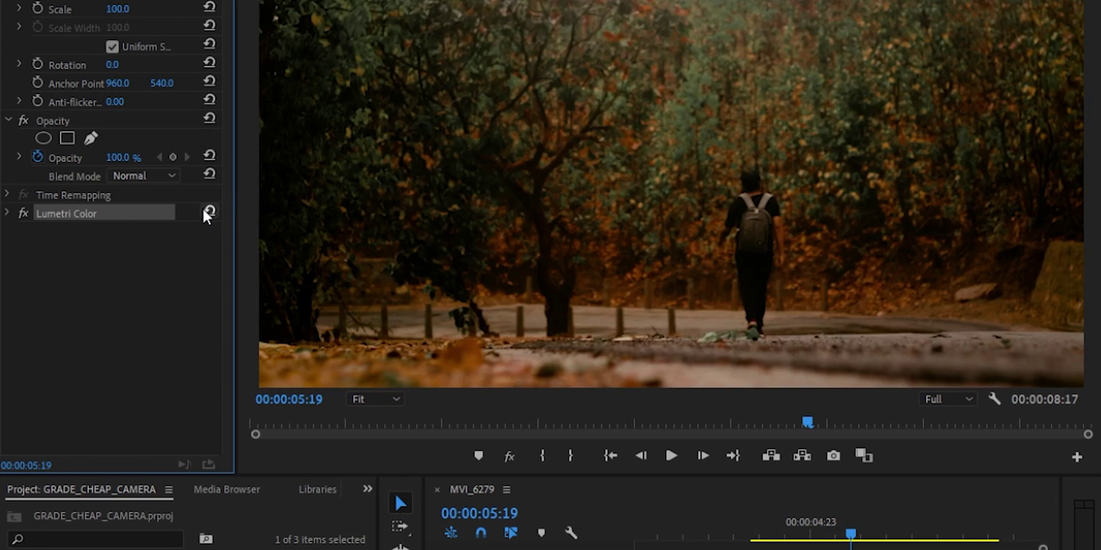
click(209, 232)
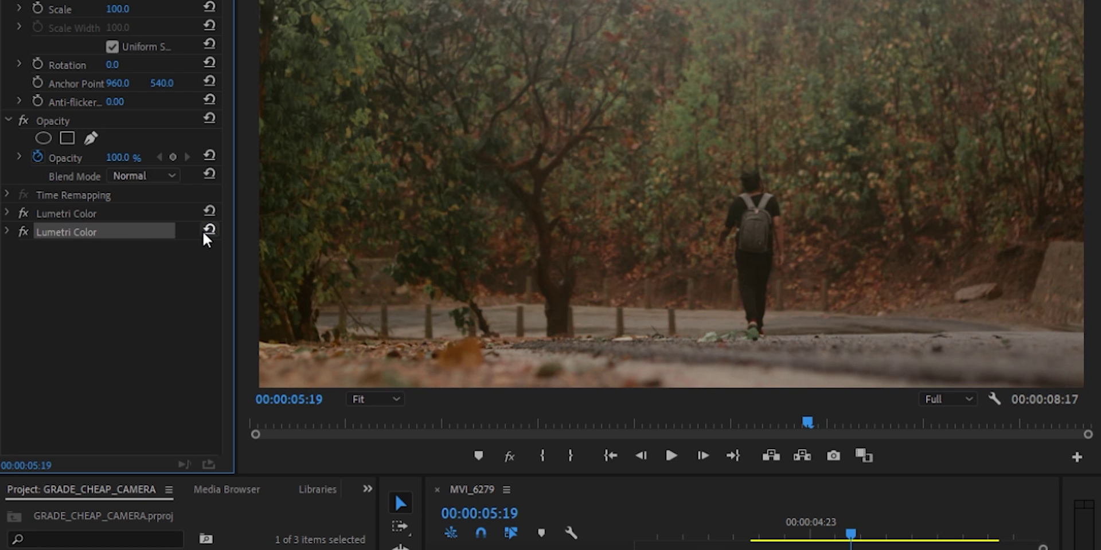
Step: Select the second Lumetri Color in the Lumetri panel and expand its HSL Secondary section
click(8, 232)
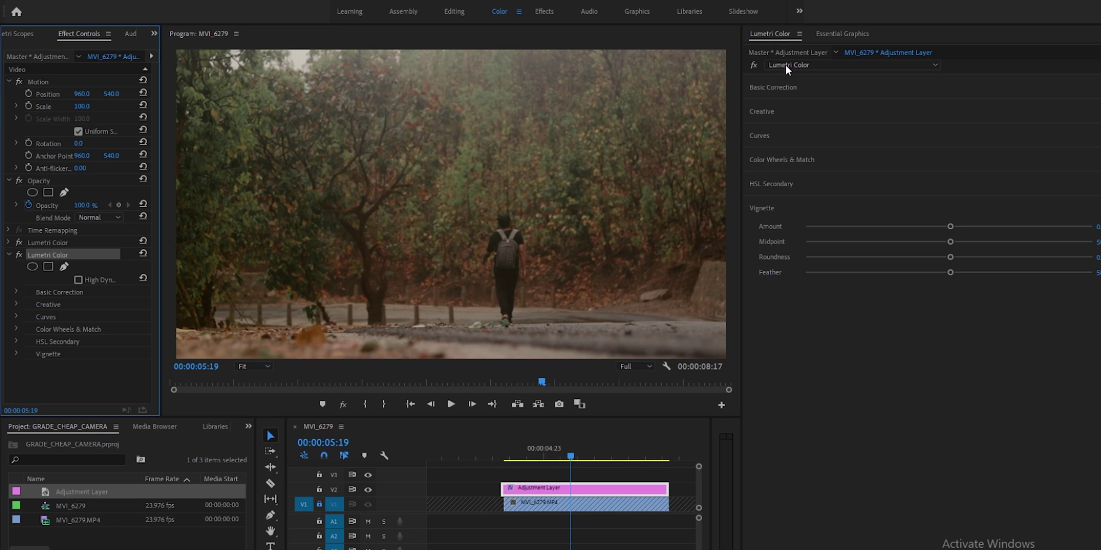
click(785, 64)
click(781, 87)
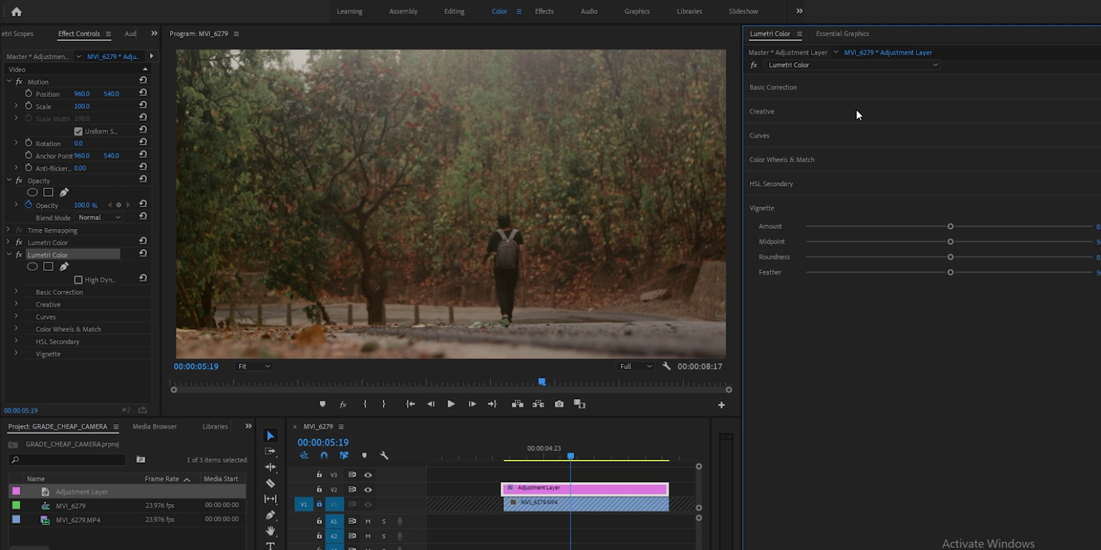
click(771, 184)
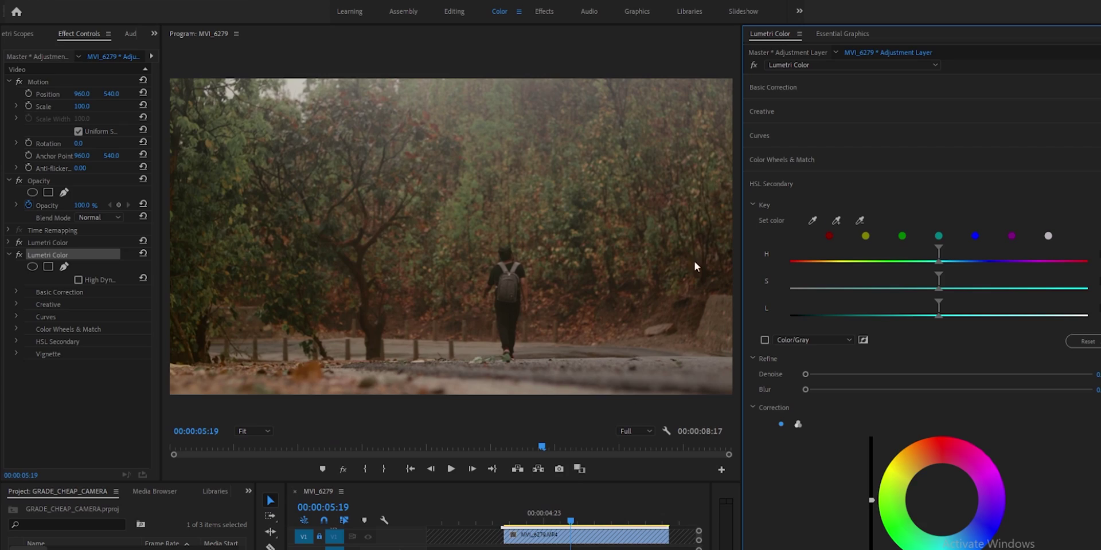
Step: Widen the Program monitor and tune the hue and lightness key ranges, previewed as a grey mask, to isolate orange leaves
drag(744, 230, 956, 243)
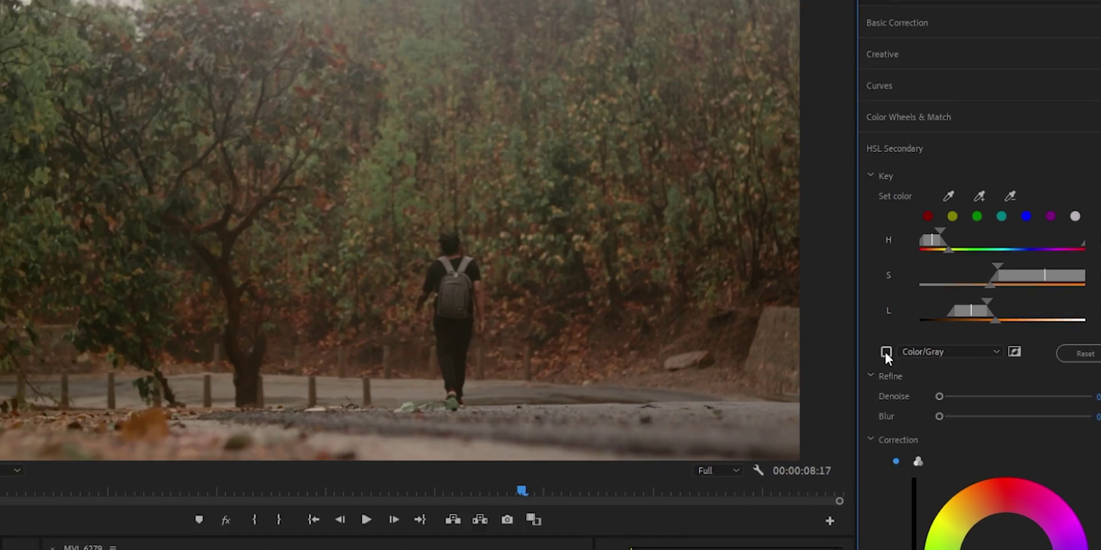
click(934, 340)
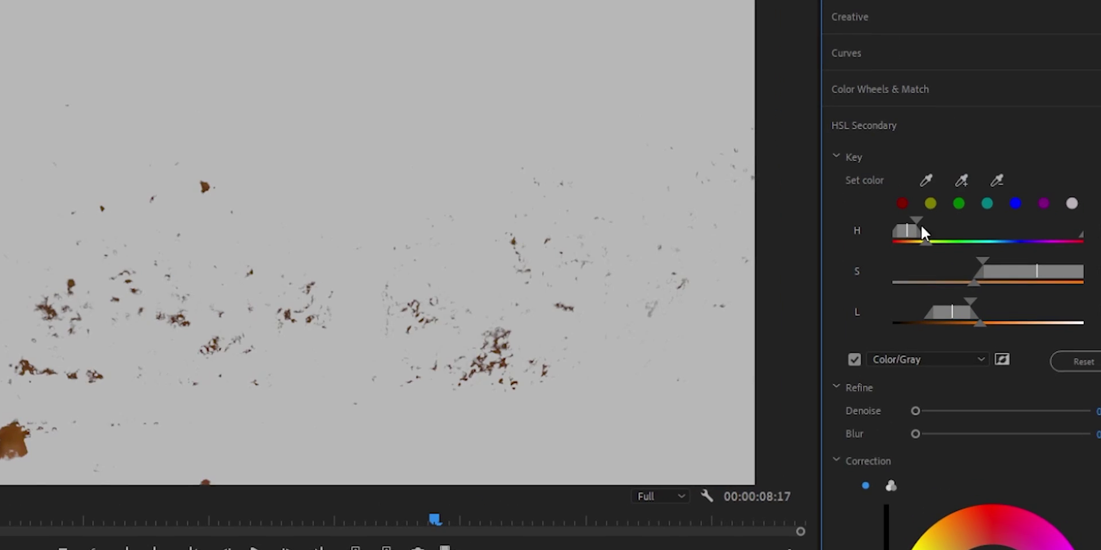
drag(914, 229, 952, 222)
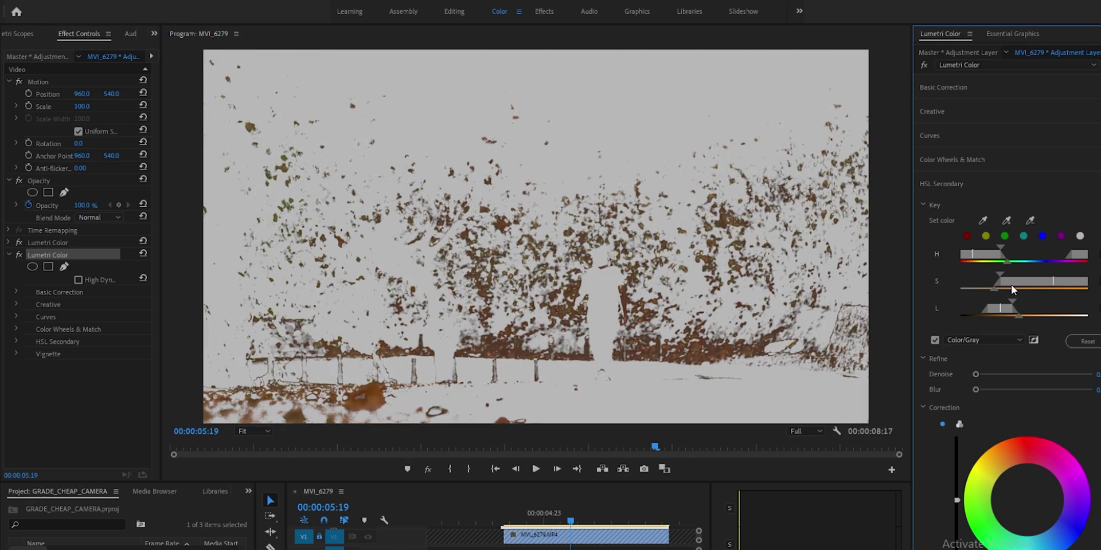
drag(1012, 301, 1030, 302)
drag(1000, 248, 1015, 287)
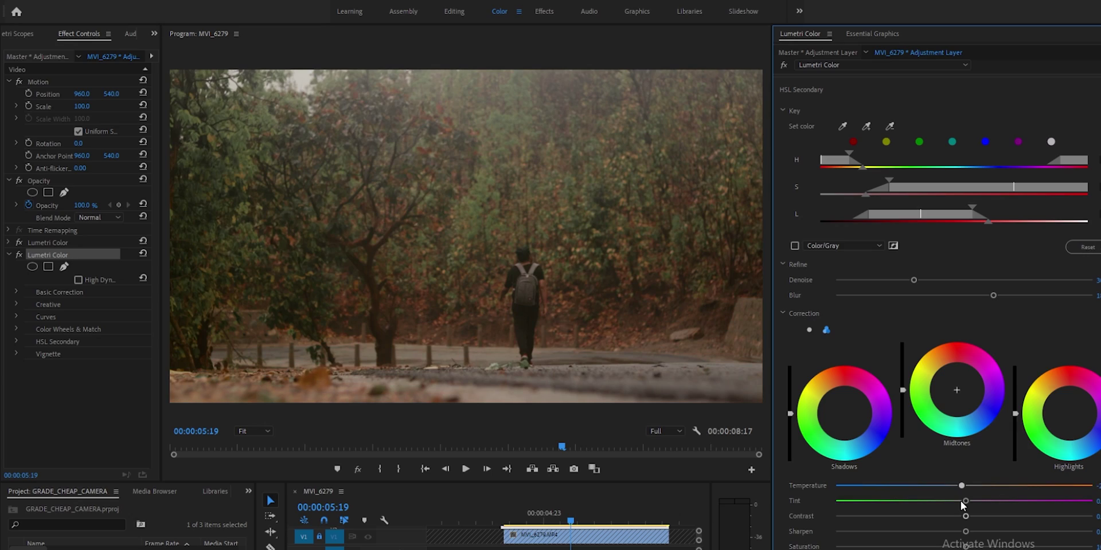
Step: Shift the keyed leaves' tint toward green, add a little contrast and engage the Midtones wheel
drag(963, 500, 919, 503)
drag(969, 512, 974, 512)
click(951, 388)
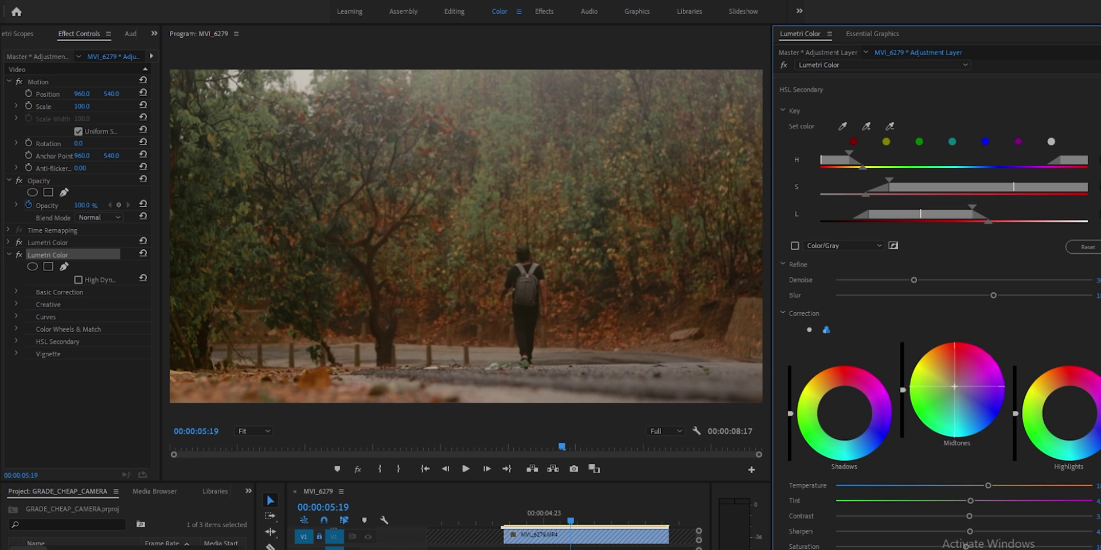